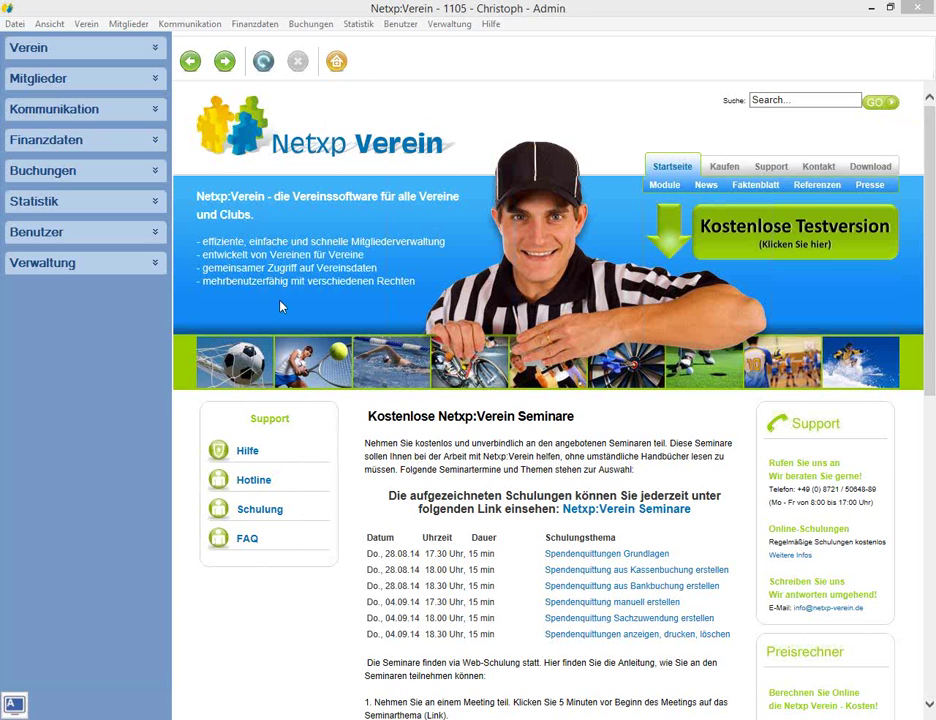
Open the Spendenquittungen list from the Finanzdaten, switch it to Sachzuwendung / Objektspenden and back to Geldzuwendung / Mitgliedsbeitrag.
left_click(123, 142)
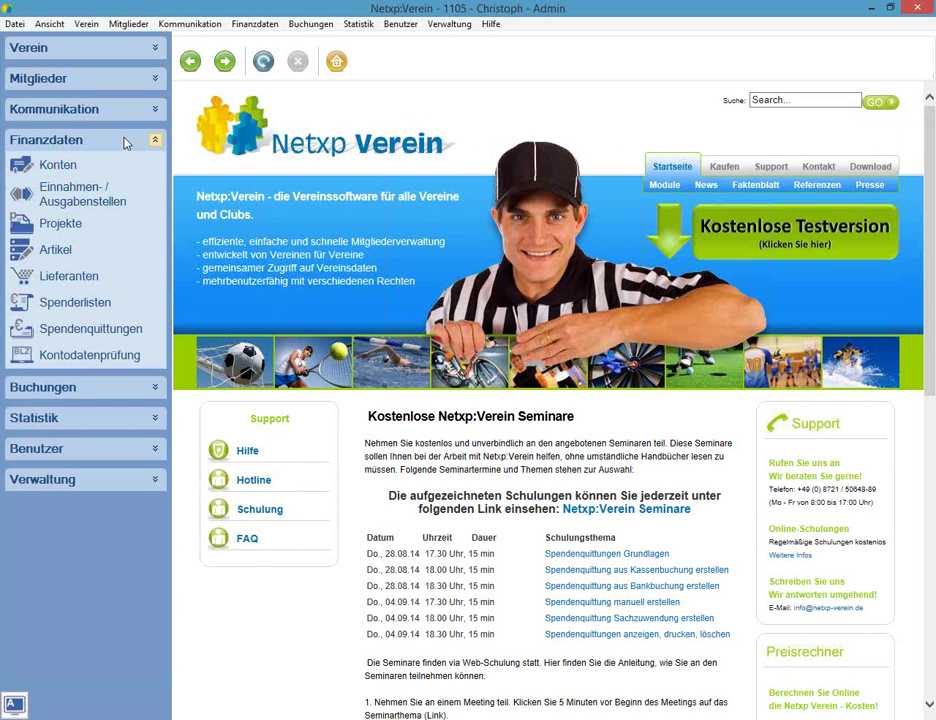
left_click(95, 332)
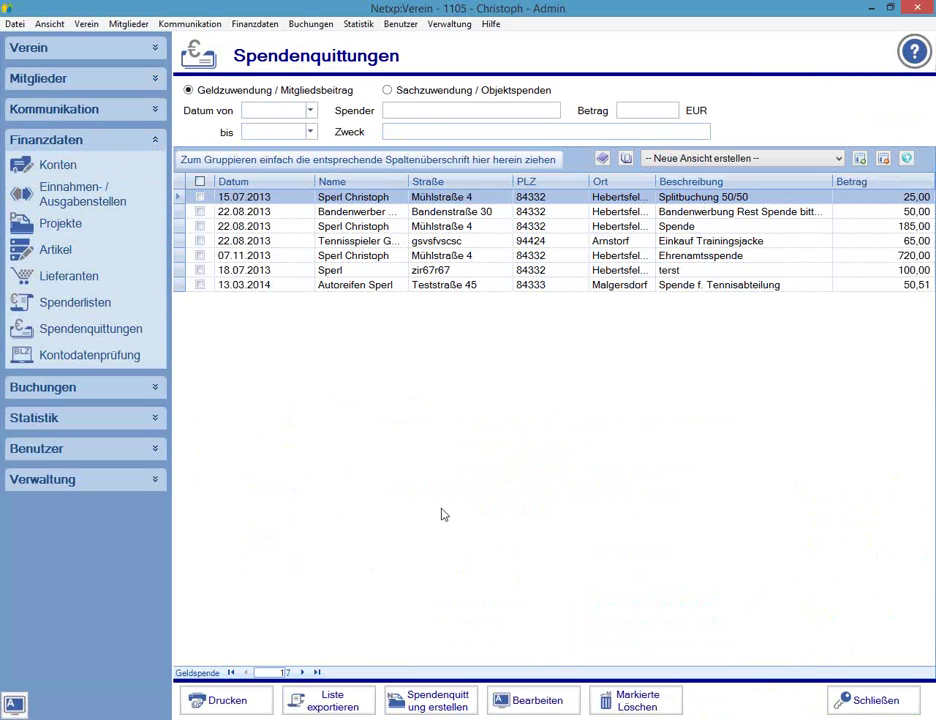
left_click(414, 96)
left_click(297, 91)
Filter the donation receipts by the donor text "Tennis" and clear the donor filter again.
left_click(297, 111)
left_click(403, 108)
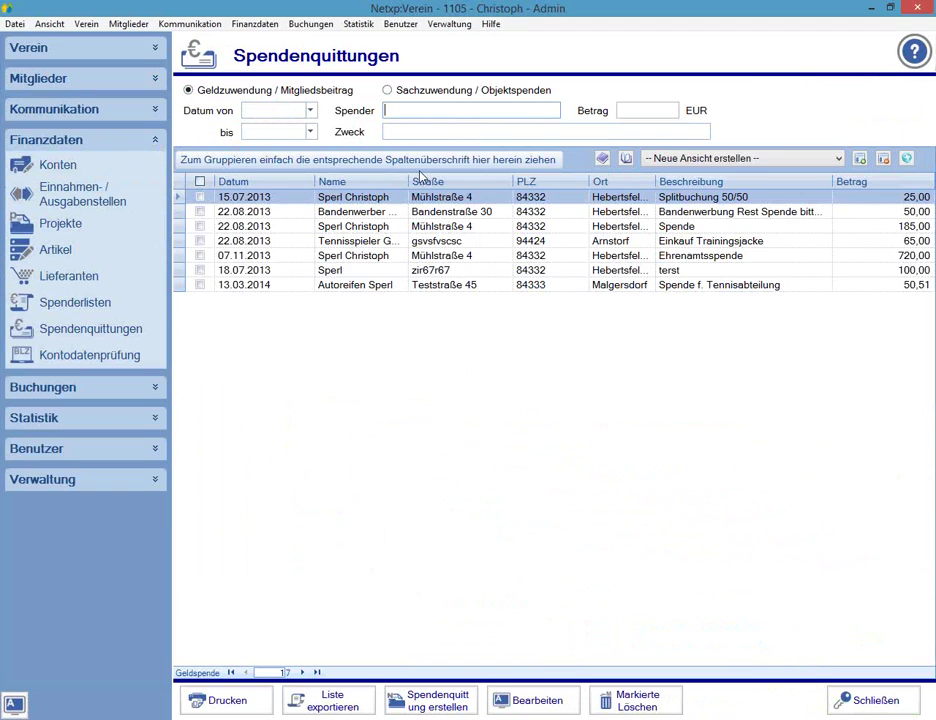
type("Tennis")
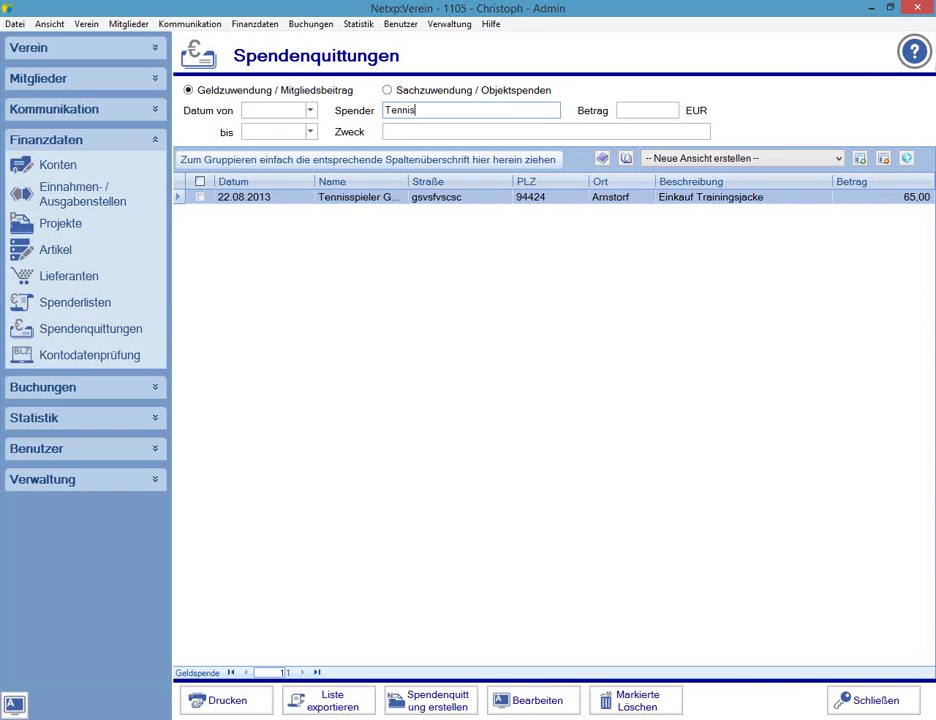
key("BackSpace")
key("BackSpace")
key("BackSpace")
key("BackSpace")
key("BackSpace")
key("BackSpace")
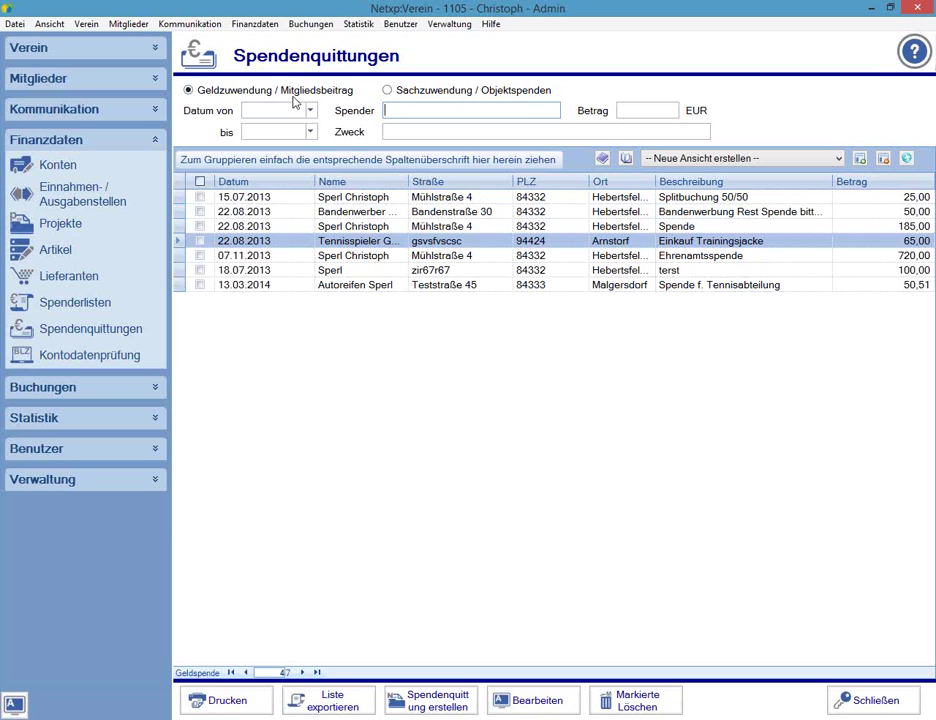
Try filtering the receipts by the amounts 720 and 25 EUR, clearing the amount filter after each.
left_click(418, 131)
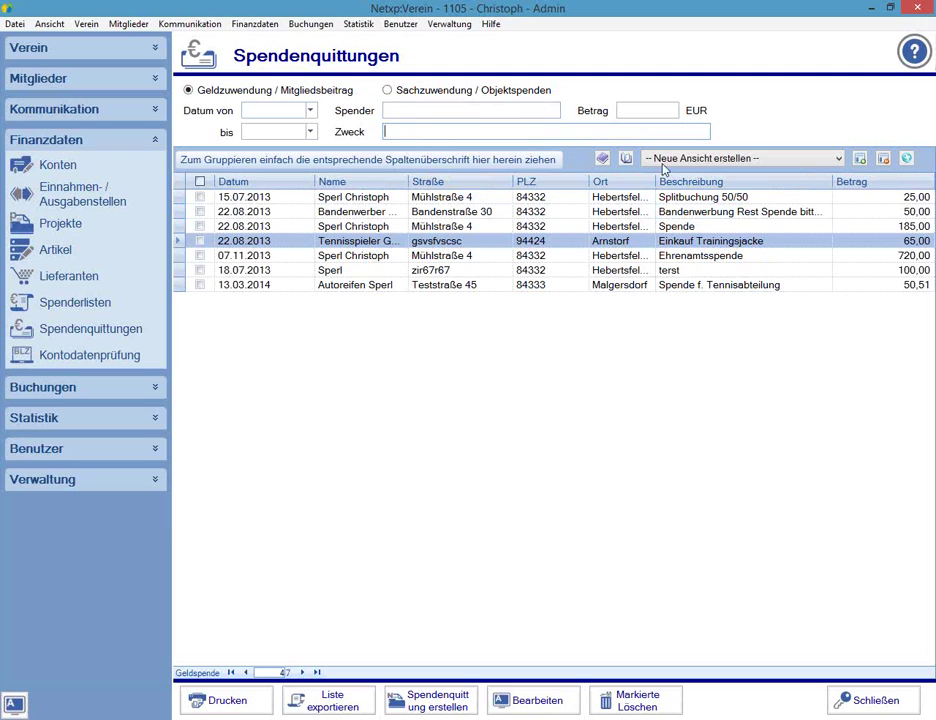
left_click(650, 111)
type("720")
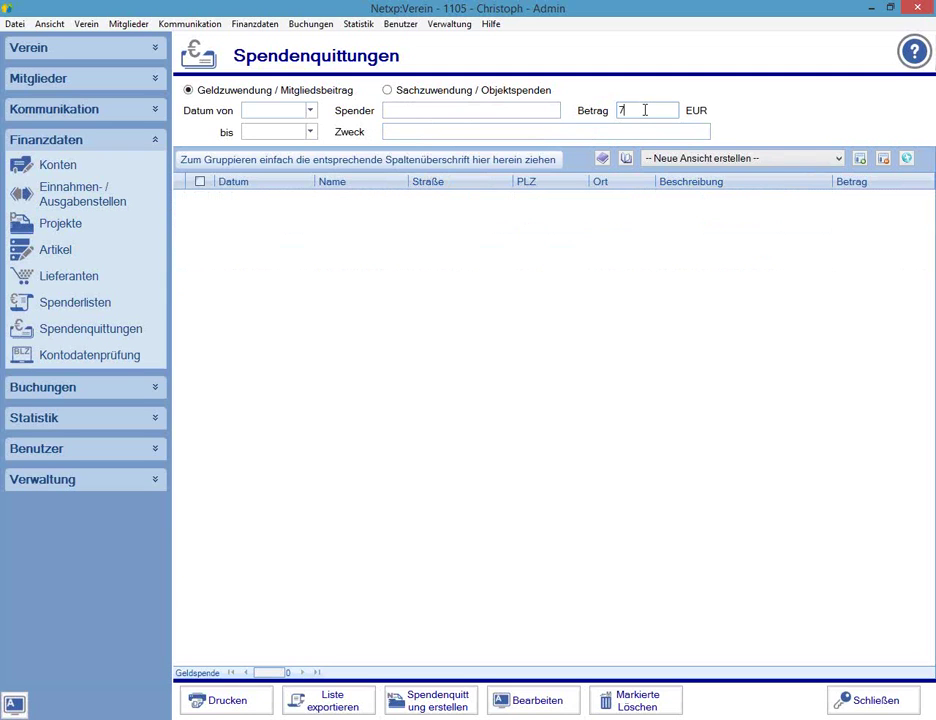
key("BackSpace")
key("BackSpace")
key("BackSpace")
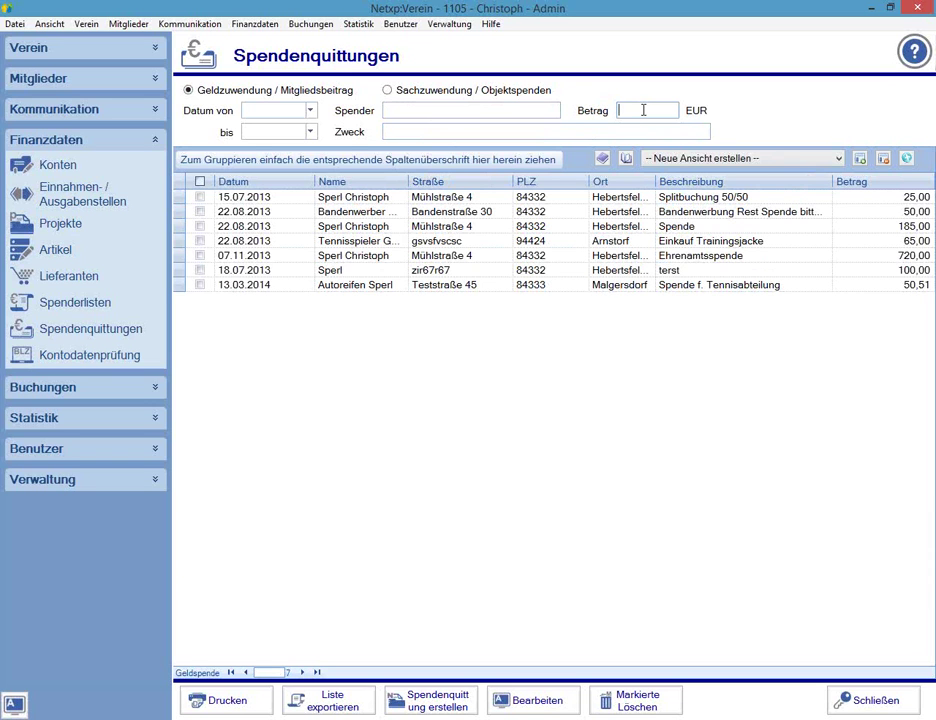
type("25")
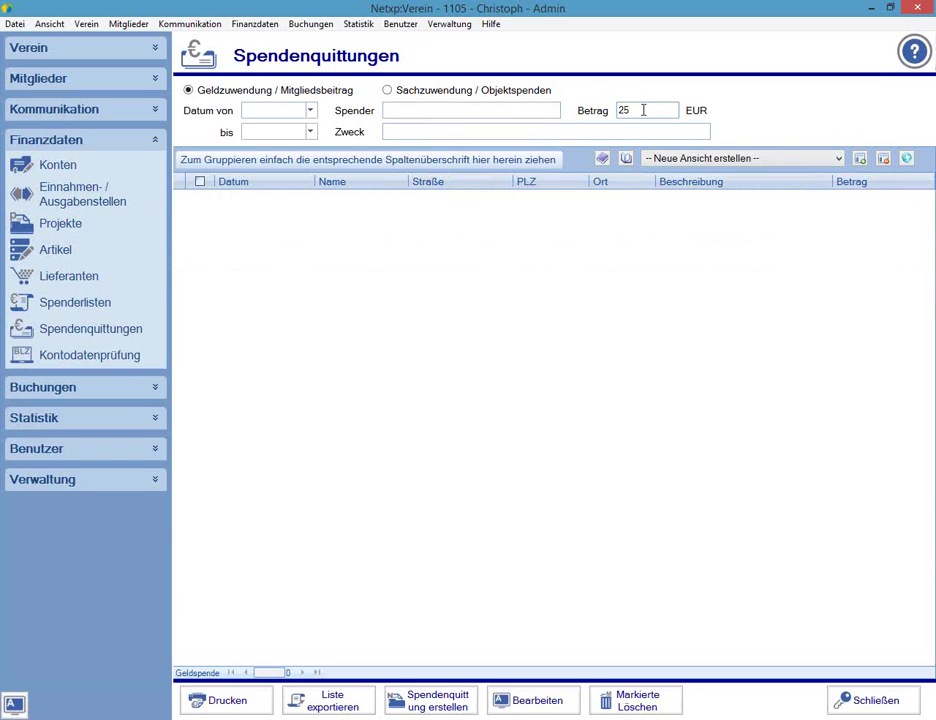
key("BackSpace")
key("BackSpace")
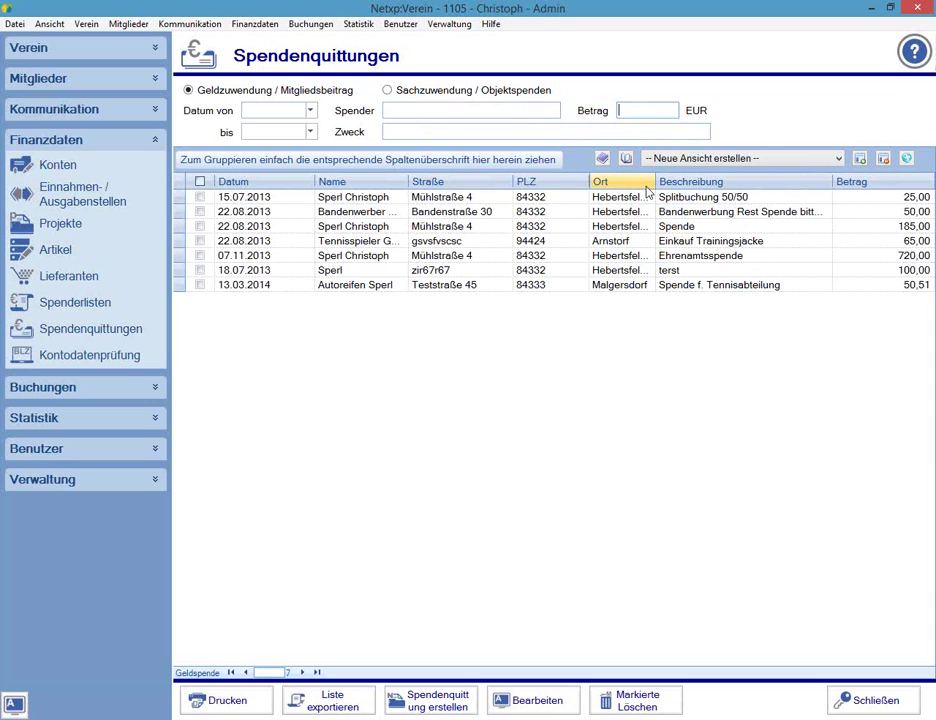
Try the amount filter with the decimal spellings 25,00 and 25.00, emptying the amount after each.
type("25,00")
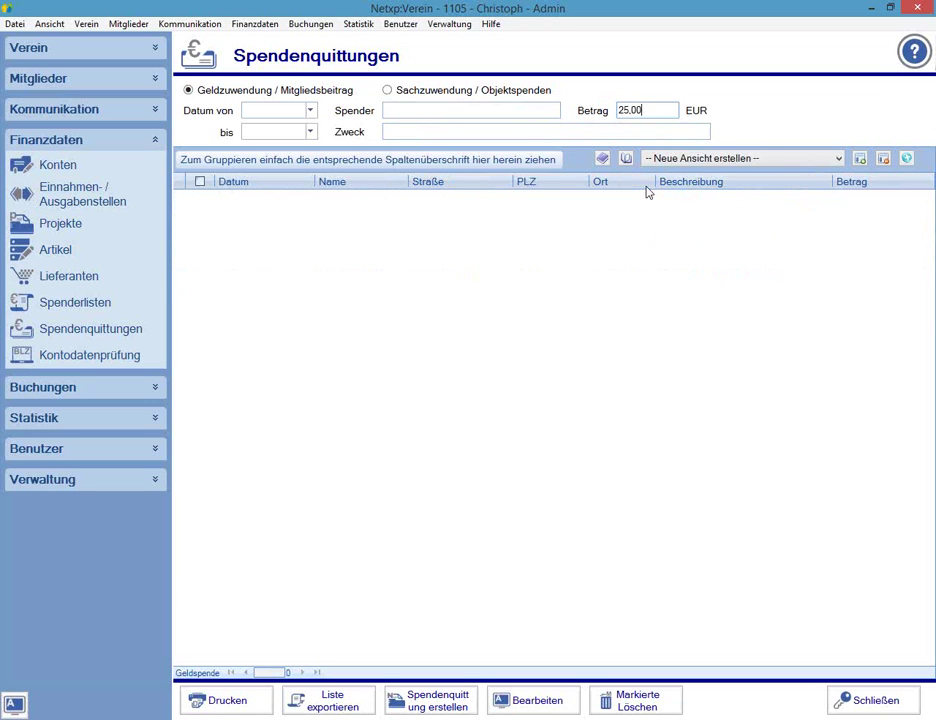
key("BackSpace")
key("BackSpace")
key("BackSpace")
key("BackSpace")
key("BackSpace")
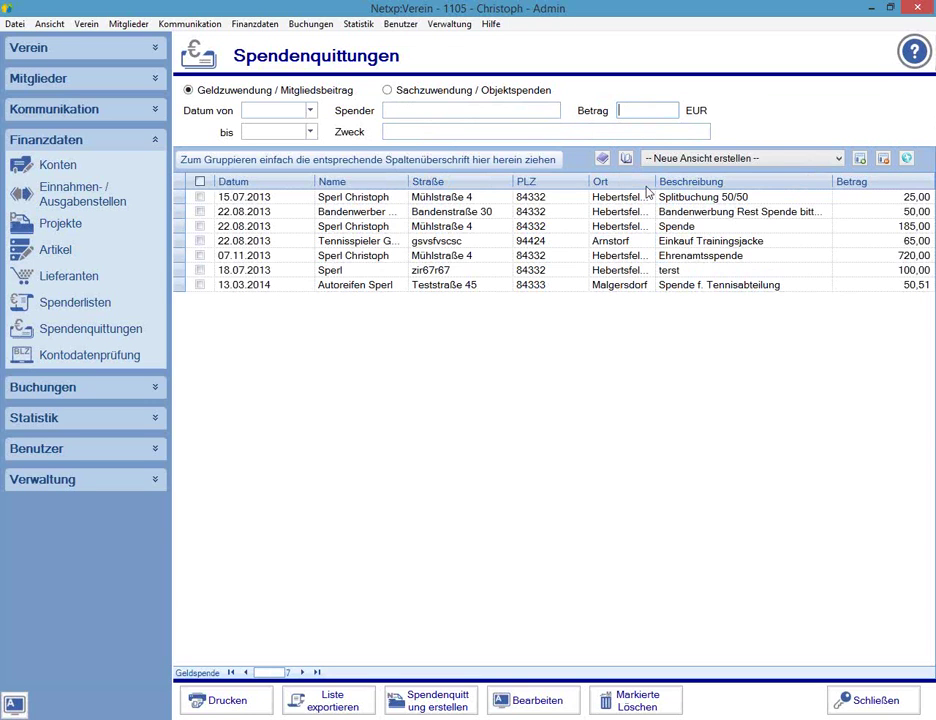
type("25.00")
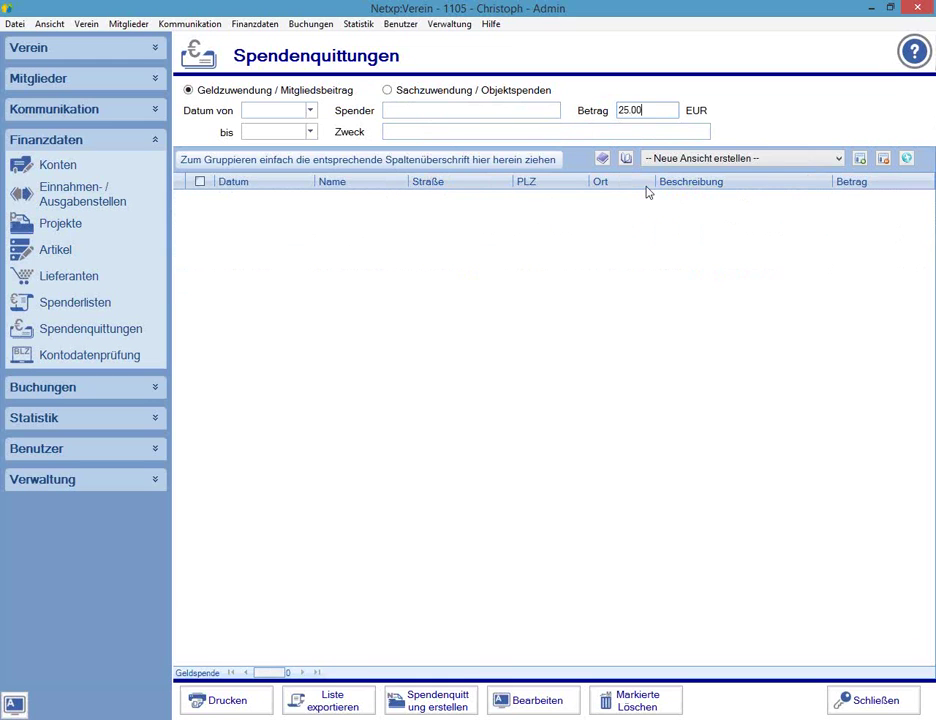
key("BackSpace")
key("BackSpace")
key("BackSpace")
key("BackSpace")
key("BackSpace")
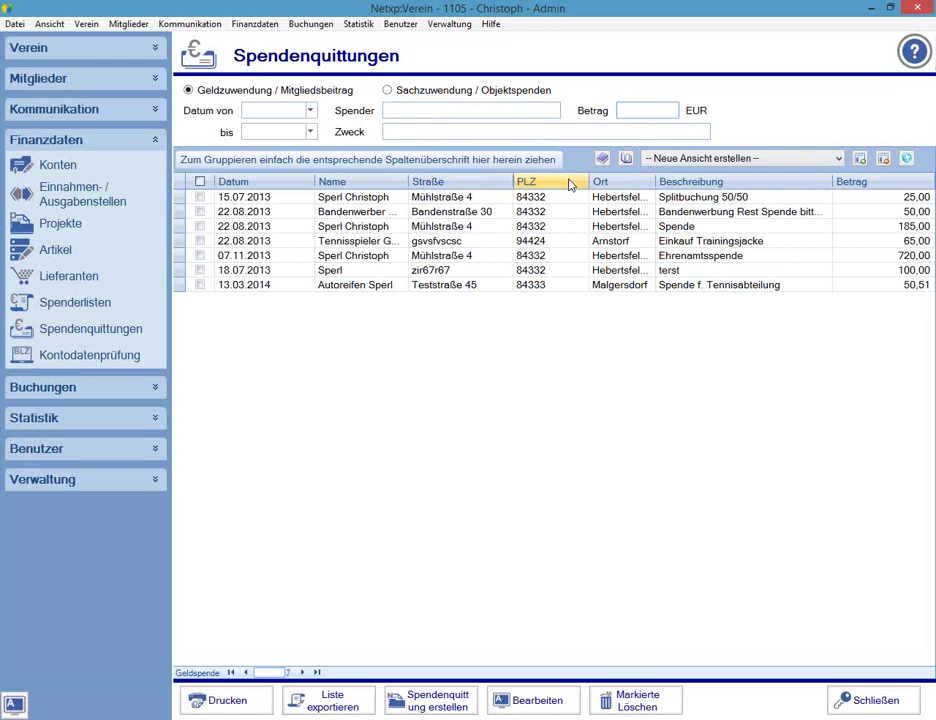
Group the receipts by PLZ and by Name in turn, removing each grouping and placing the PLZ column after Name.
left_click_drag(569, 185, 278, 162)
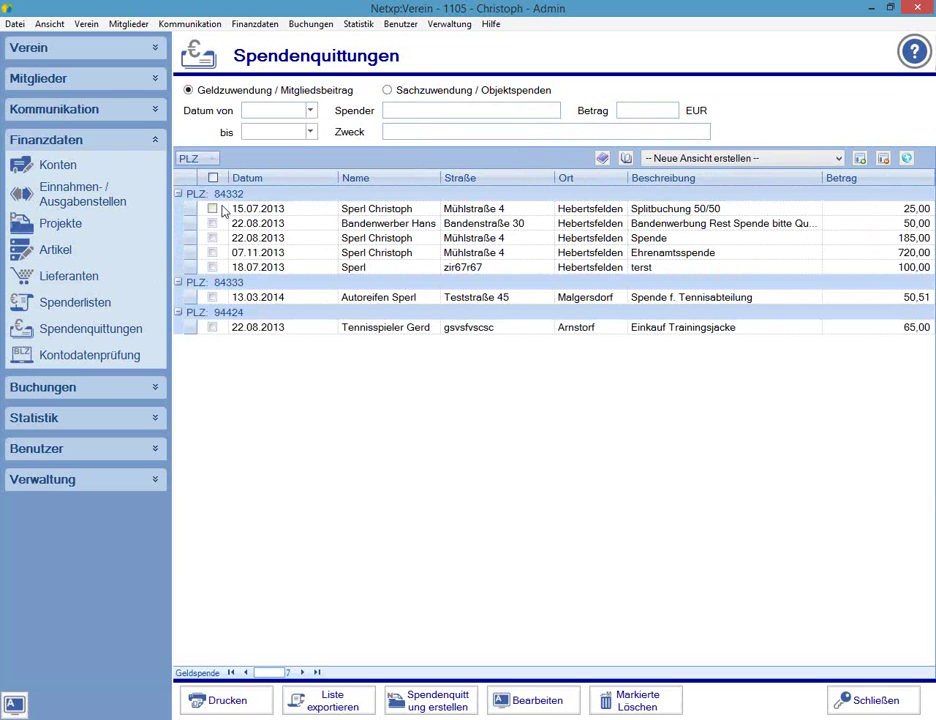
left_click_drag(195, 163, 395, 181)
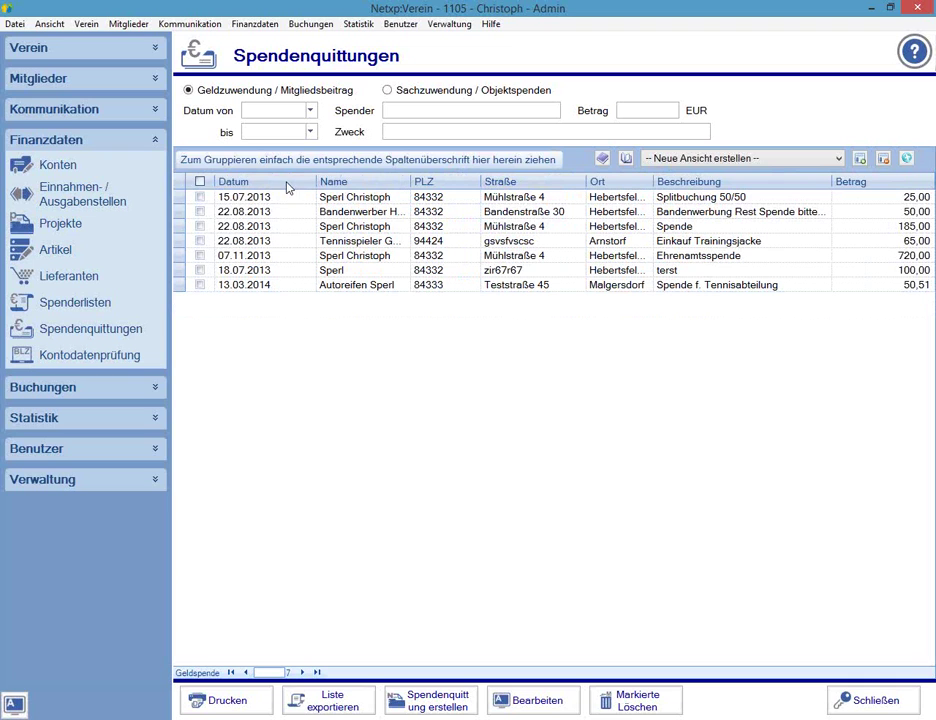
left_click_drag(340, 186, 277, 162)
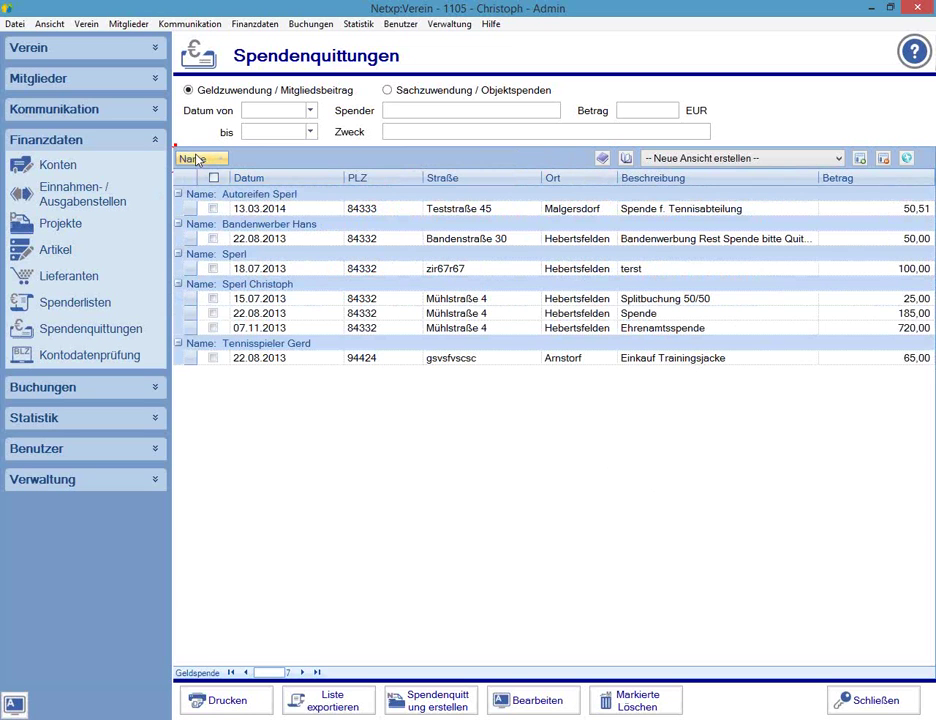
left_click_drag(198, 160, 345, 180)
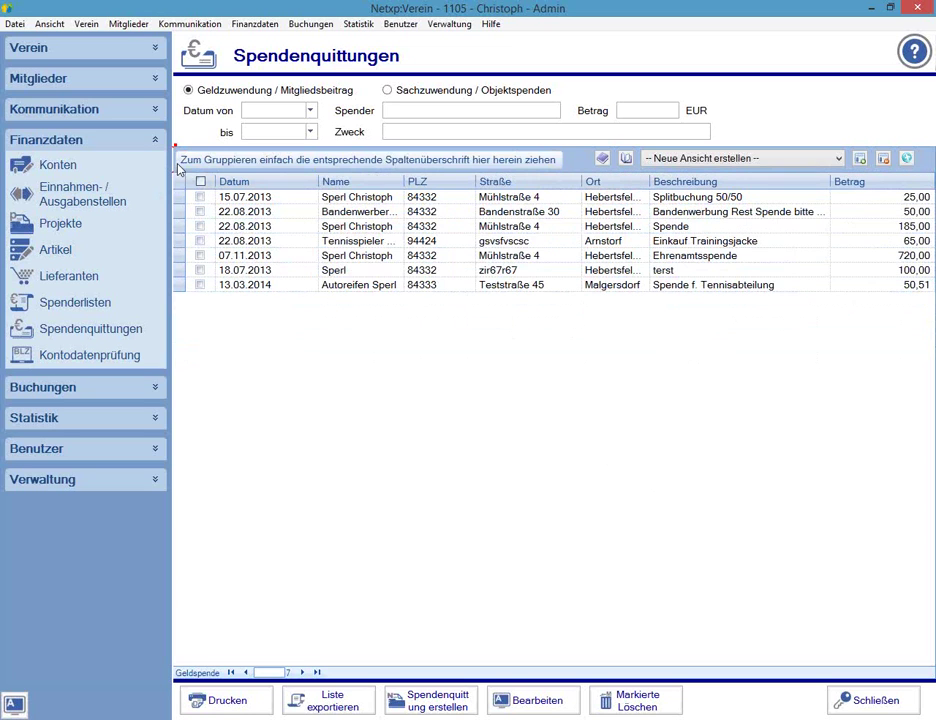
Look at the saved view choices and sort the donation receipts by date in ascending order.
left_click(737, 160)
left_click(720, 174)
left_click(263, 183)
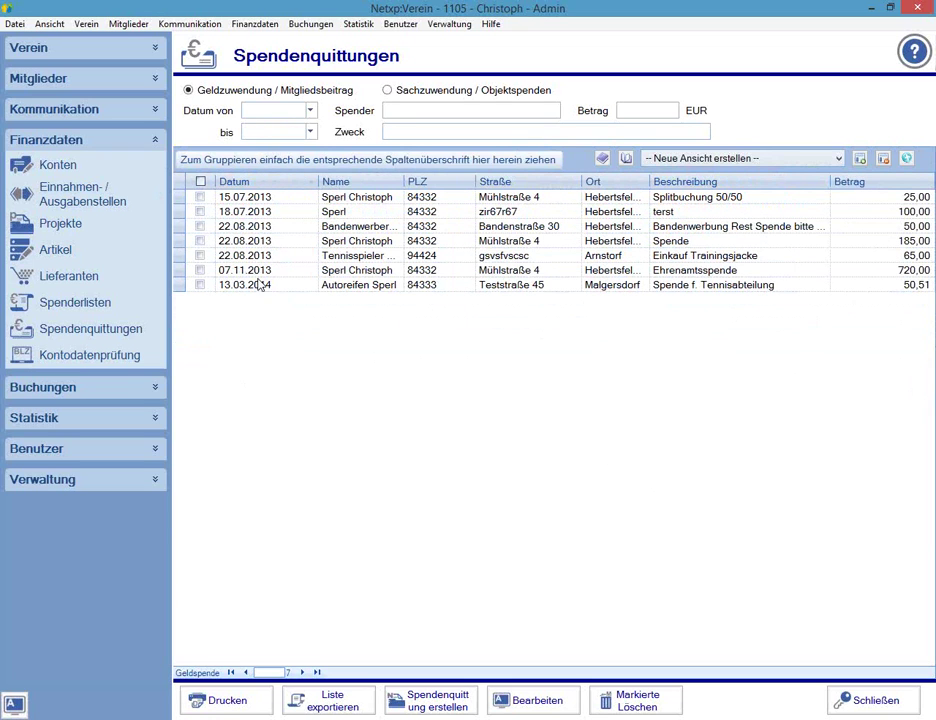
Mark and unmark receipts in the list until only the one dated 13.03.2014 is marked.
left_click(200, 197)
left_click(200, 212)
left_click(200, 226)
left_click(200, 241)
left_click(200, 255)
left_click(200, 270)
left_click(200, 285)
left_click(200, 181)
left_click(200, 285)
left_click(203, 264)
left_click(201, 256)
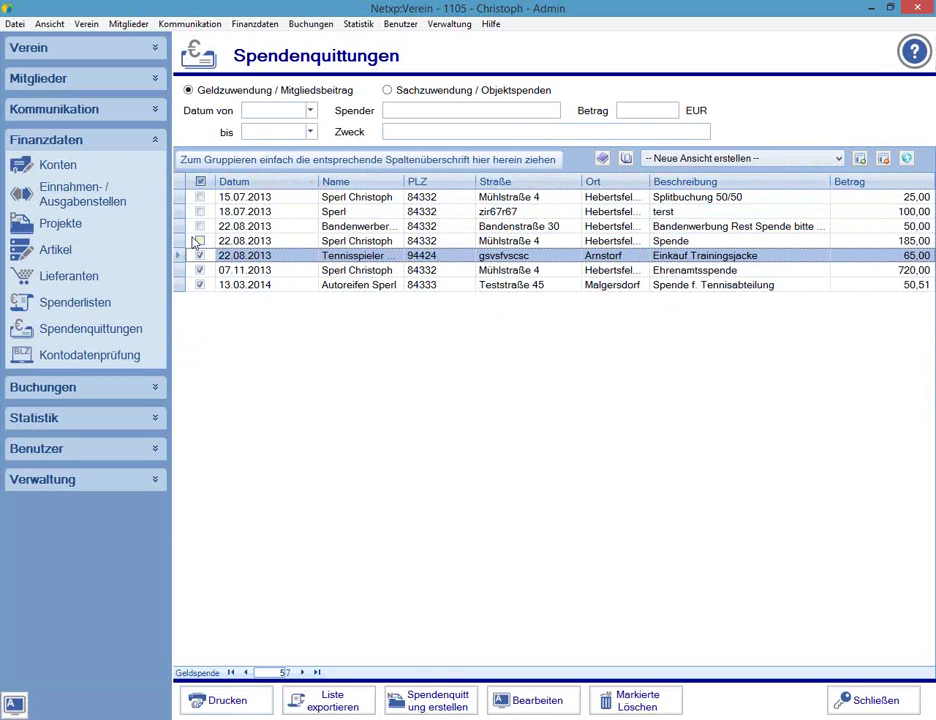
left_click(200, 268)
Start printing with the option Markierte Spendenquittungen drucken and decline storing the printout in the document management.
left_click(216, 700)
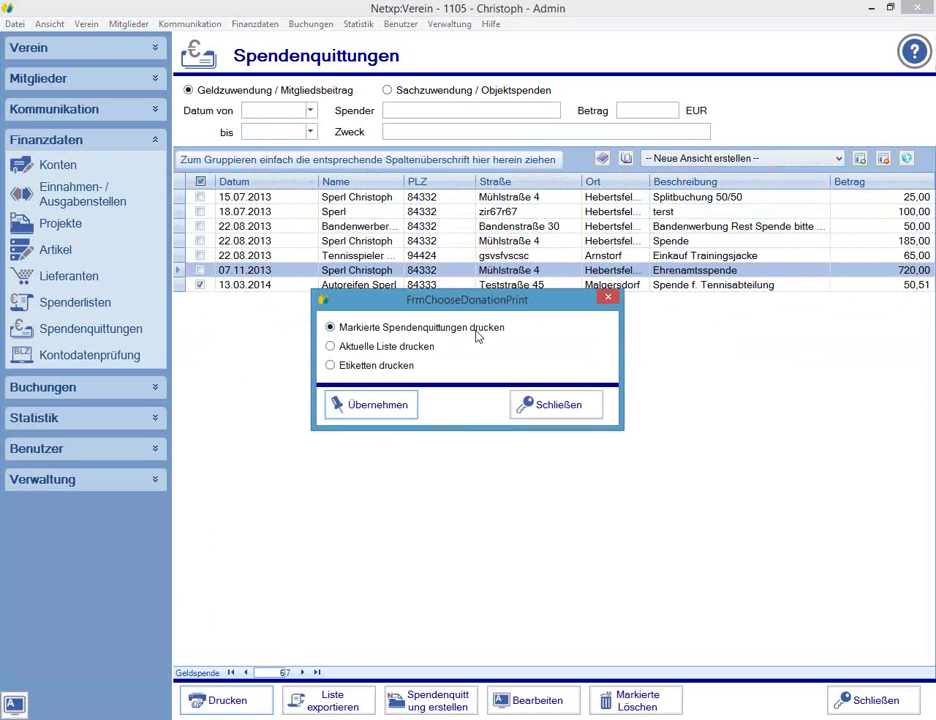
left_click(412, 349)
left_click(358, 367)
left_click(420, 327)
left_click(378, 404)
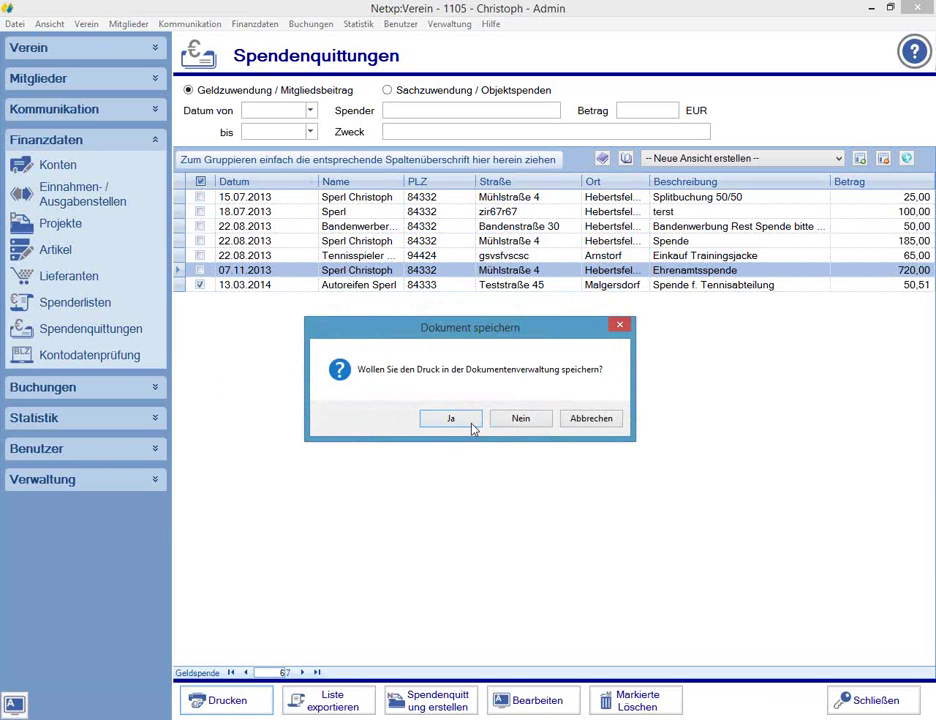
left_click(549, 427)
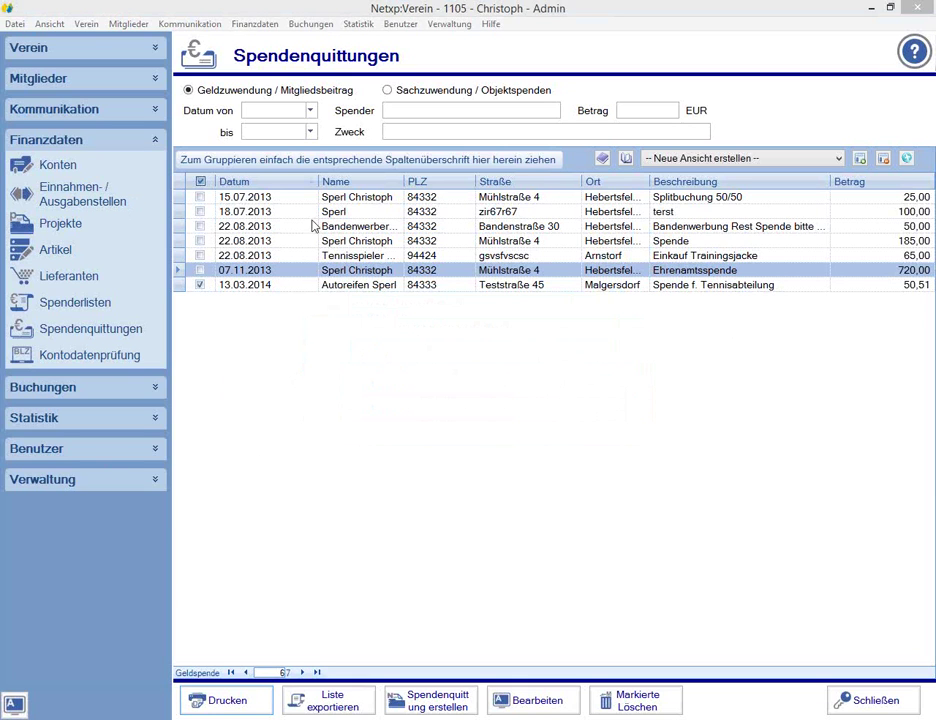
Output the marked donation receipt as Vorschau, view the page and close the preview.
left_click(485, 330)
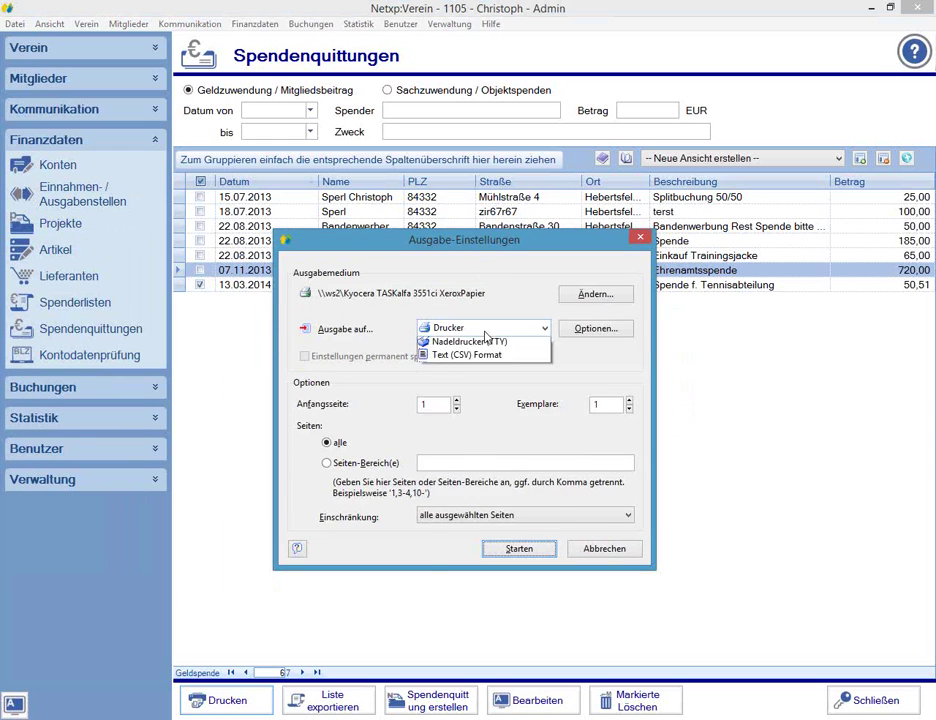
left_click(485, 358)
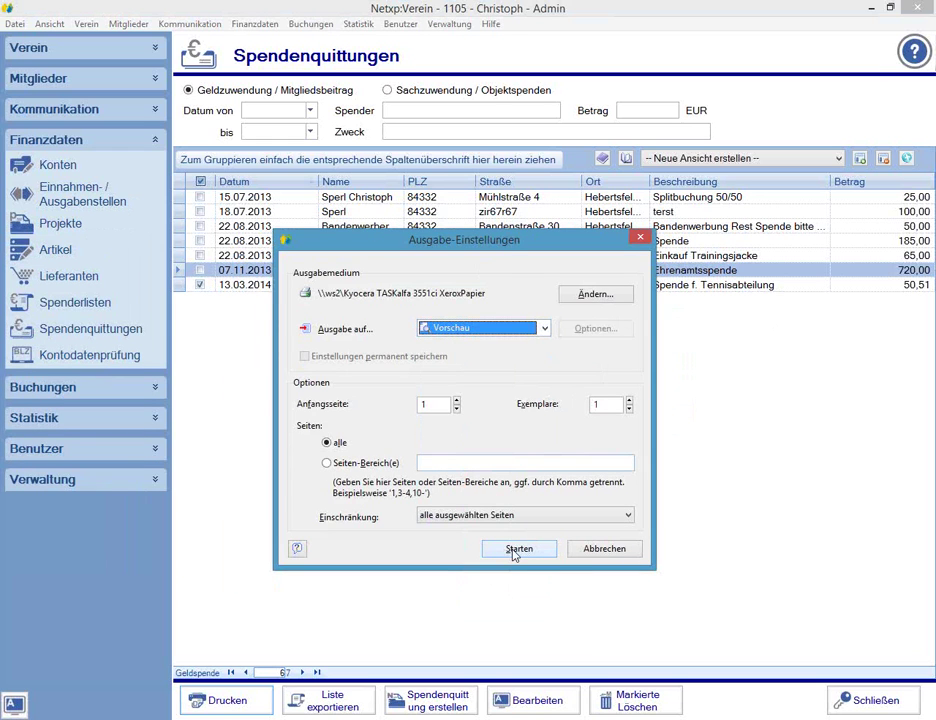
left_click(518, 549)
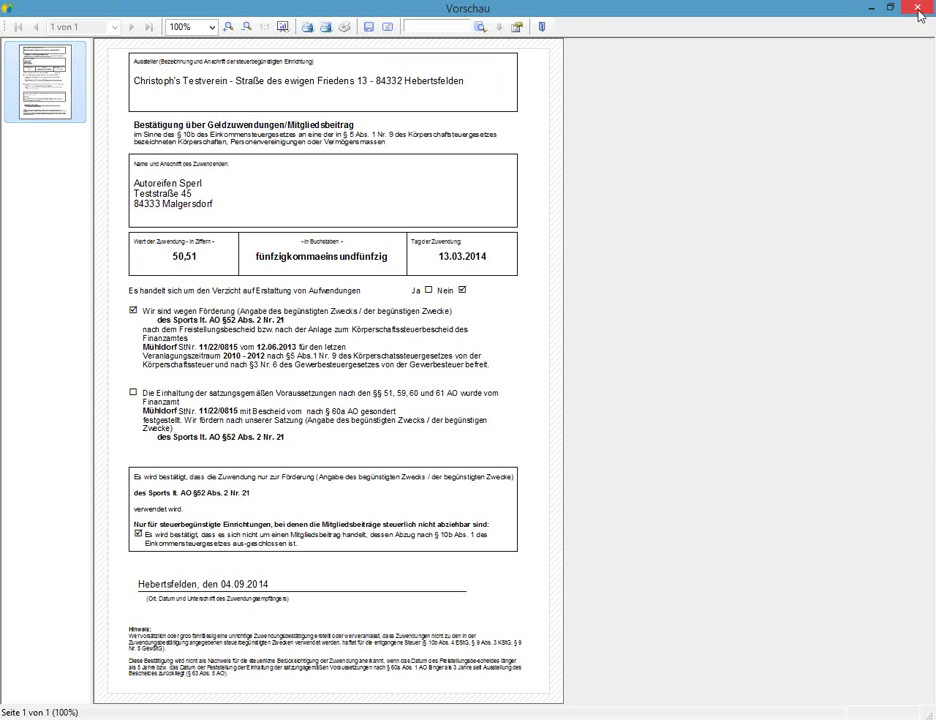
key("Escape")
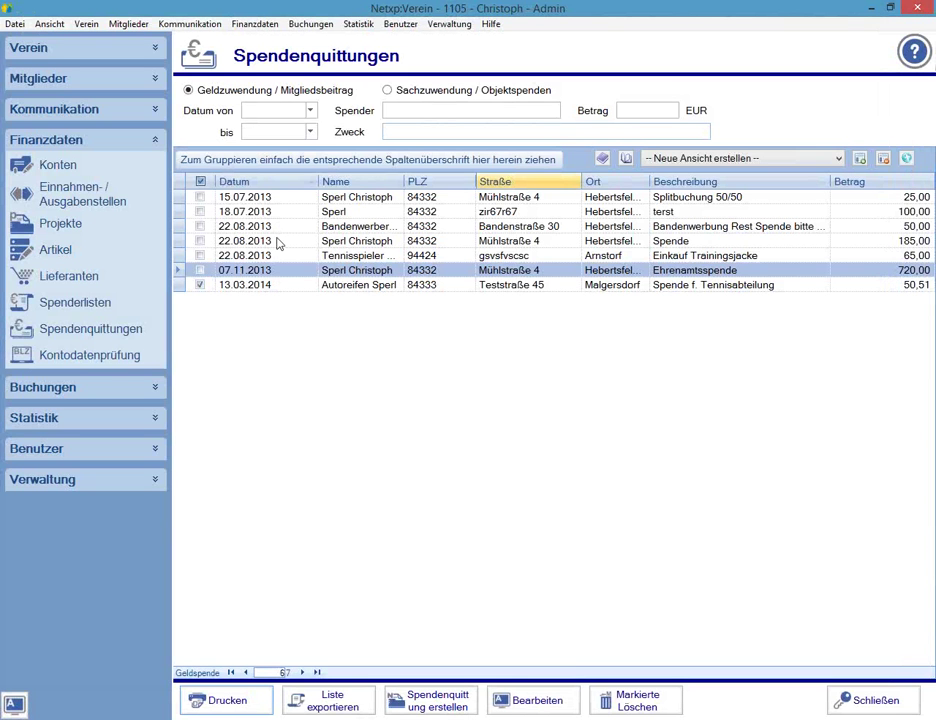
Mark the 22.08.2013 receipt over 65,00 and the 07.11.2013 receipt as well, and clear all the marks again.
left_click(200, 255)
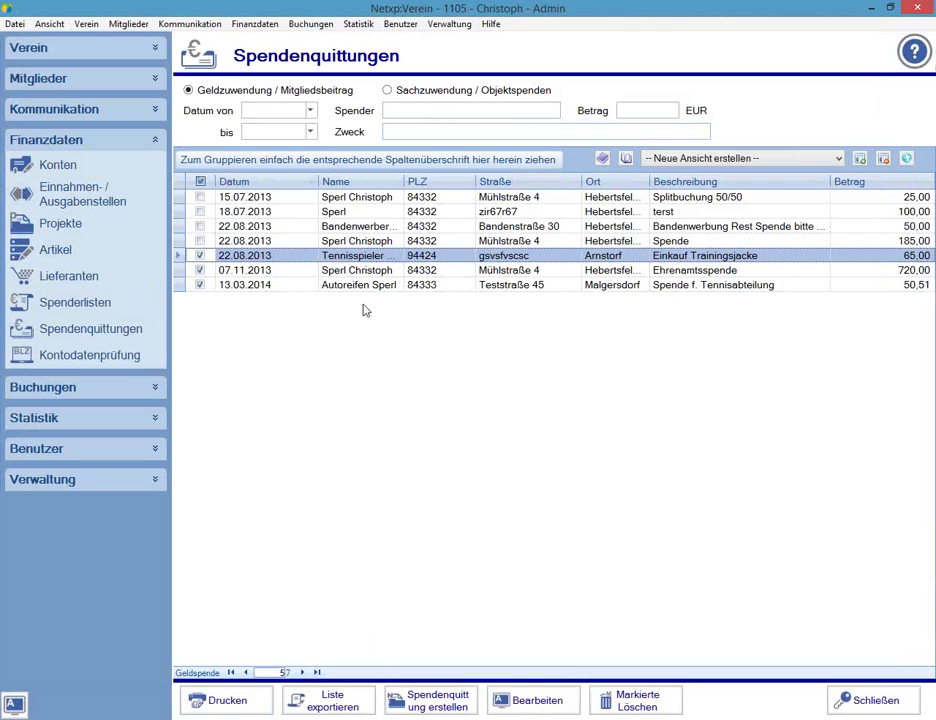
left_click(200, 270)
left_click(200, 285)
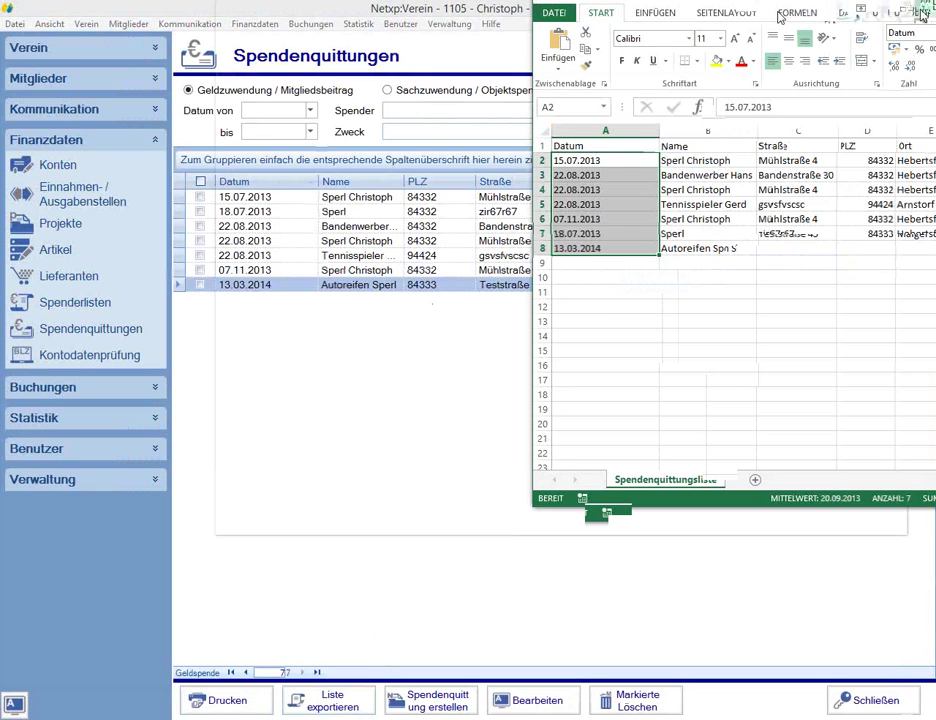
Close the exported Spendenquittungsliste.csv in Excel without saving the changes.
left_click(924, 12)
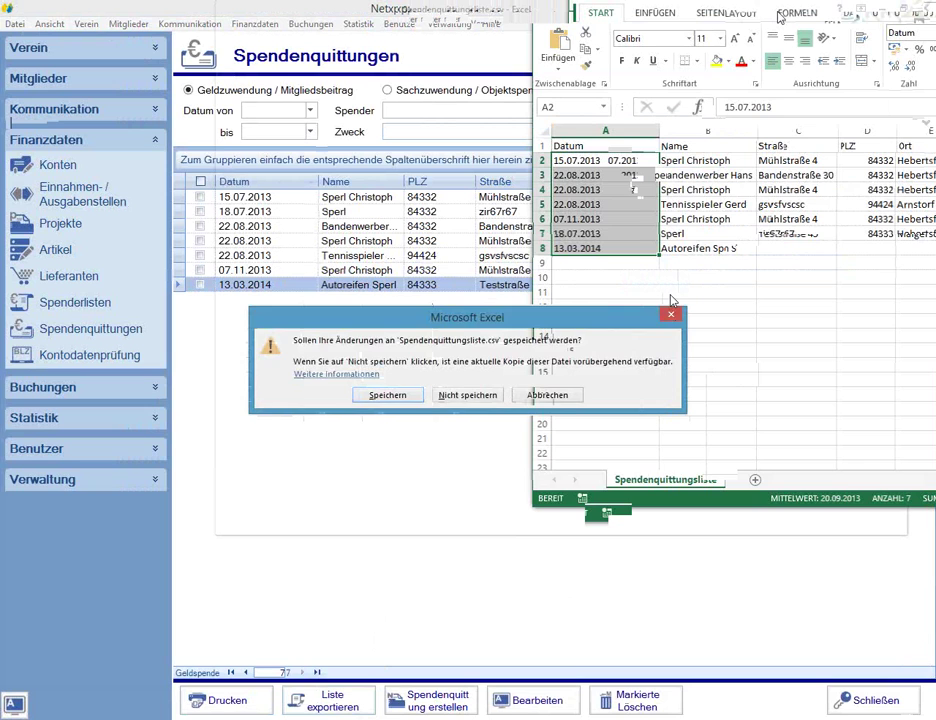
left_click(466, 395)
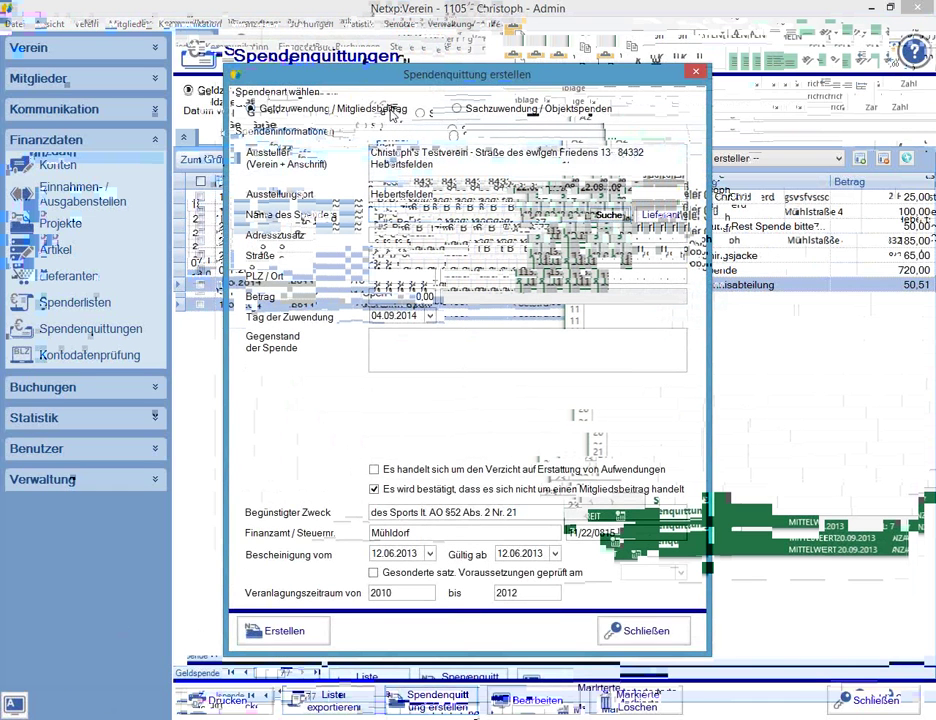
Show the Sachzuwendung / Objektspenden fields in the new donation receipt form and close it without creating a receipt.
left_click(521, 117)
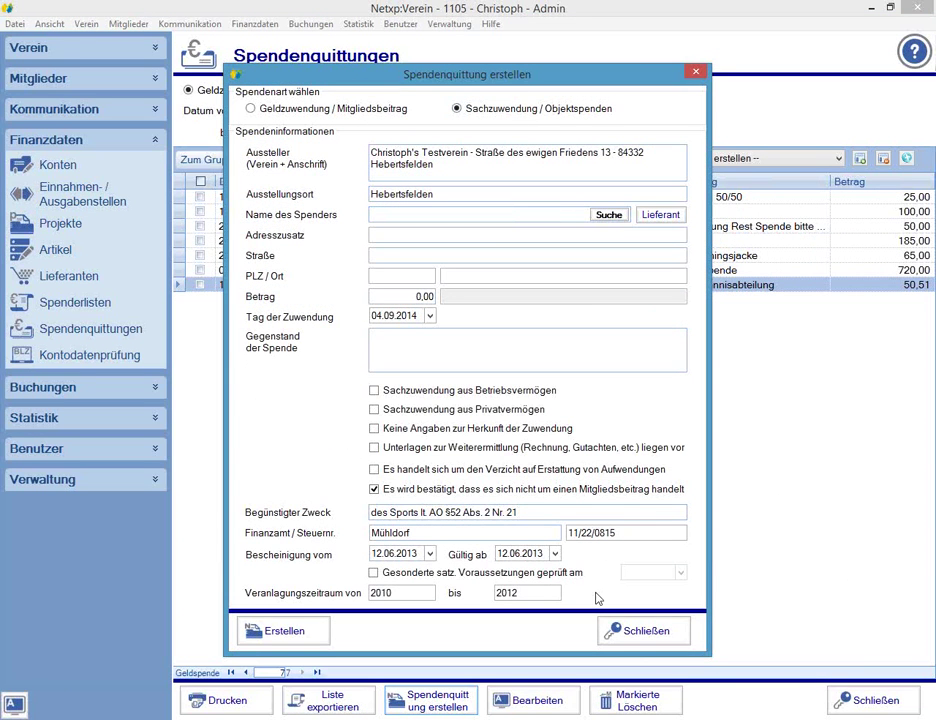
left_click(624, 630)
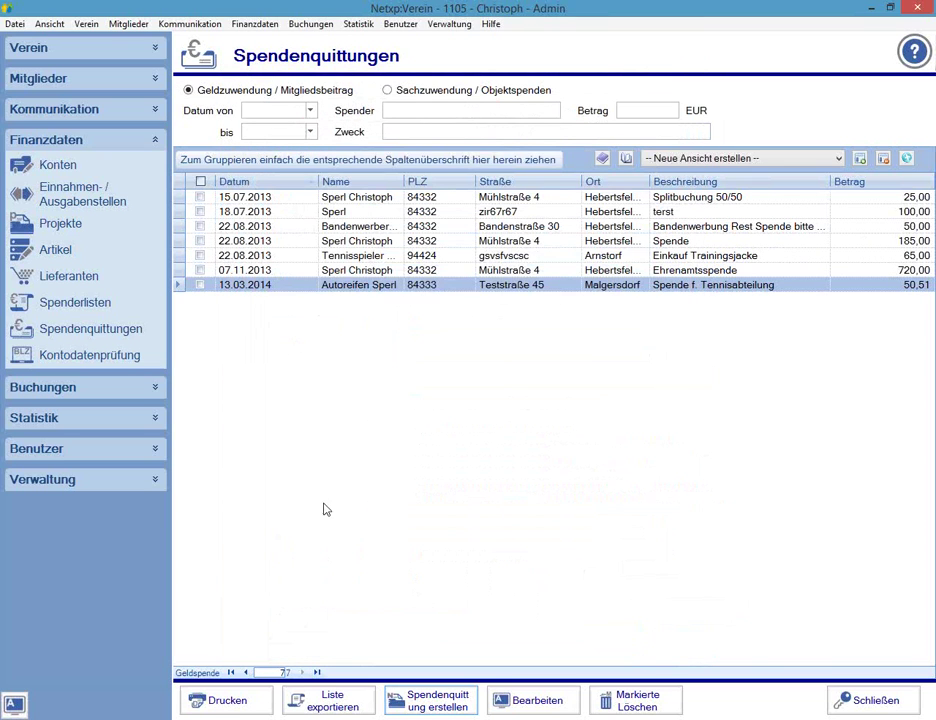
Open the 22.08.2013 receipt for "Einkauf Trainingsjacke" for editing.
left_click(366, 262)
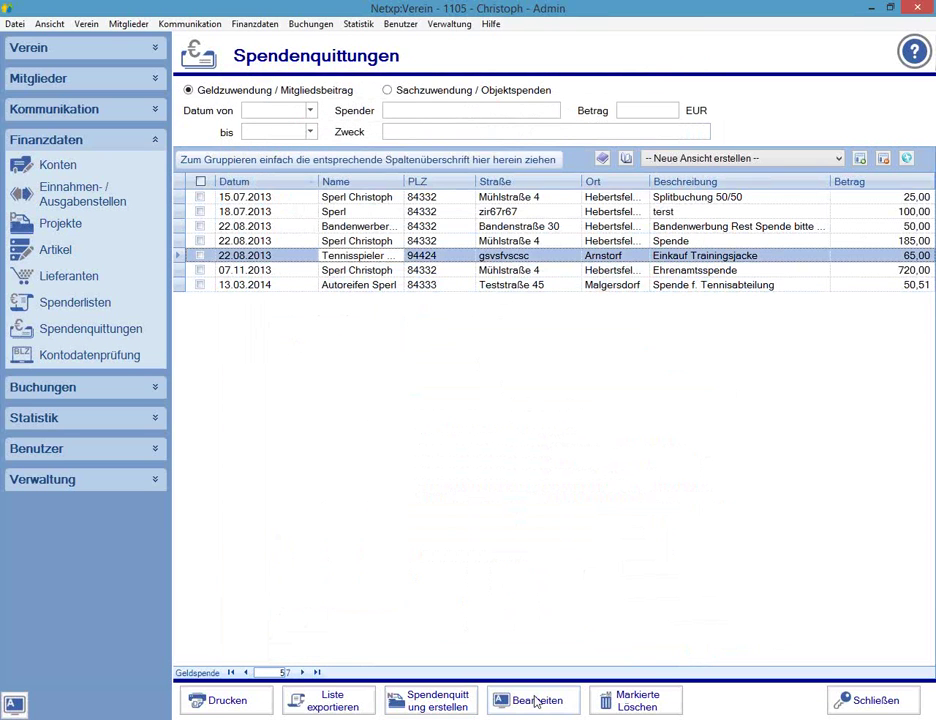
left_click(537, 700)
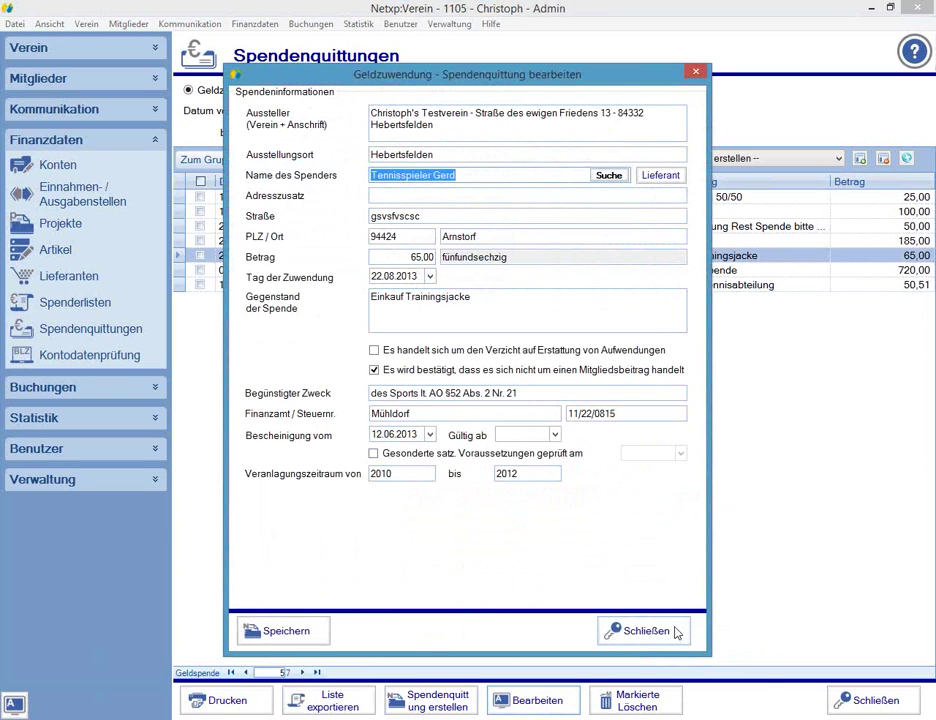
Close the receipt editing form without saving and filter the donation receipts to dates up to 31.12.2013.
left_click(638, 630)
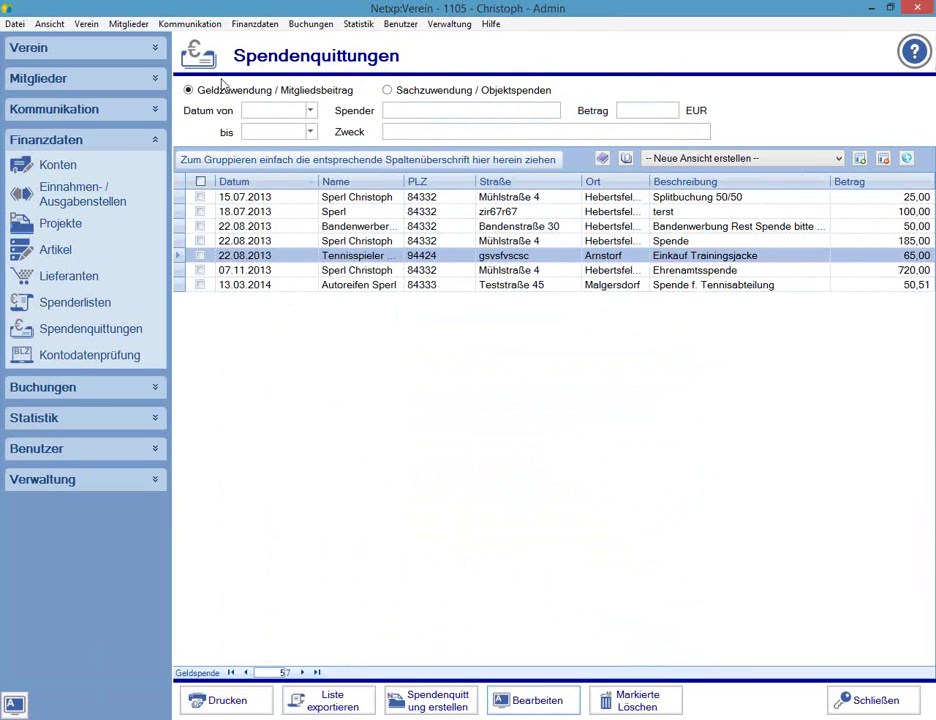
left_click(265, 131)
key("ctrl+a")
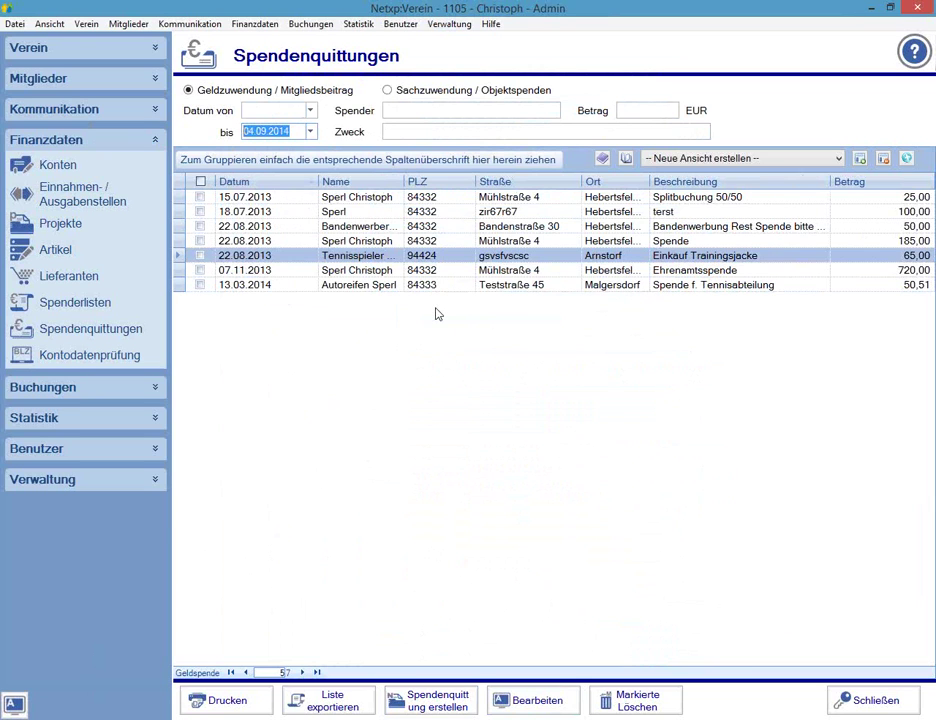
type("31122013")
key("Return")
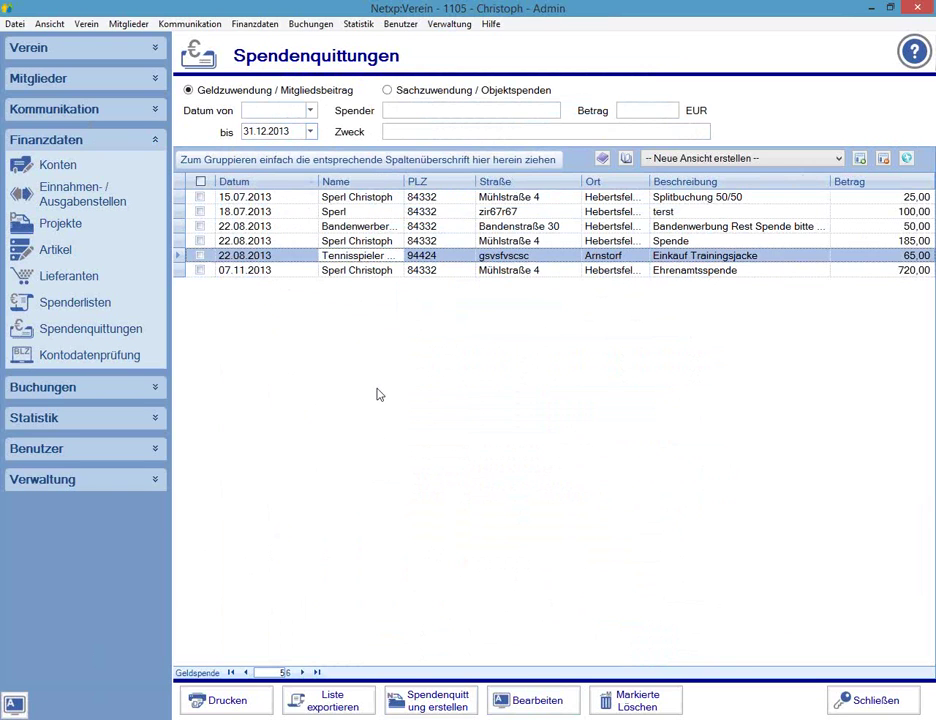
Mark all the filtered donation receipts and start deleting them, but decline the deletion.
left_click(200, 181)
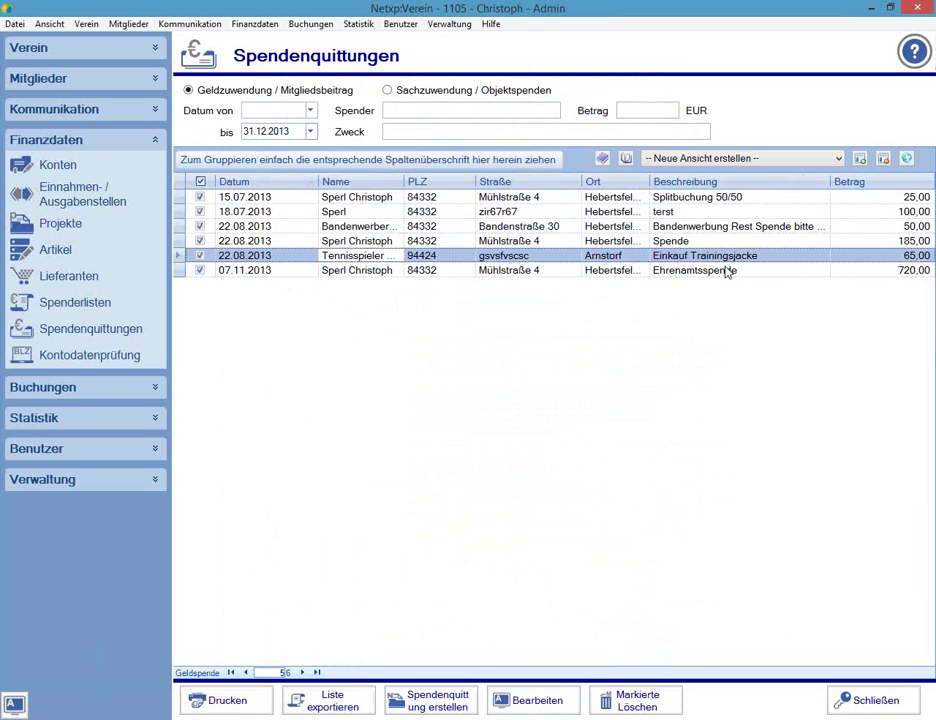
left_click(621, 705)
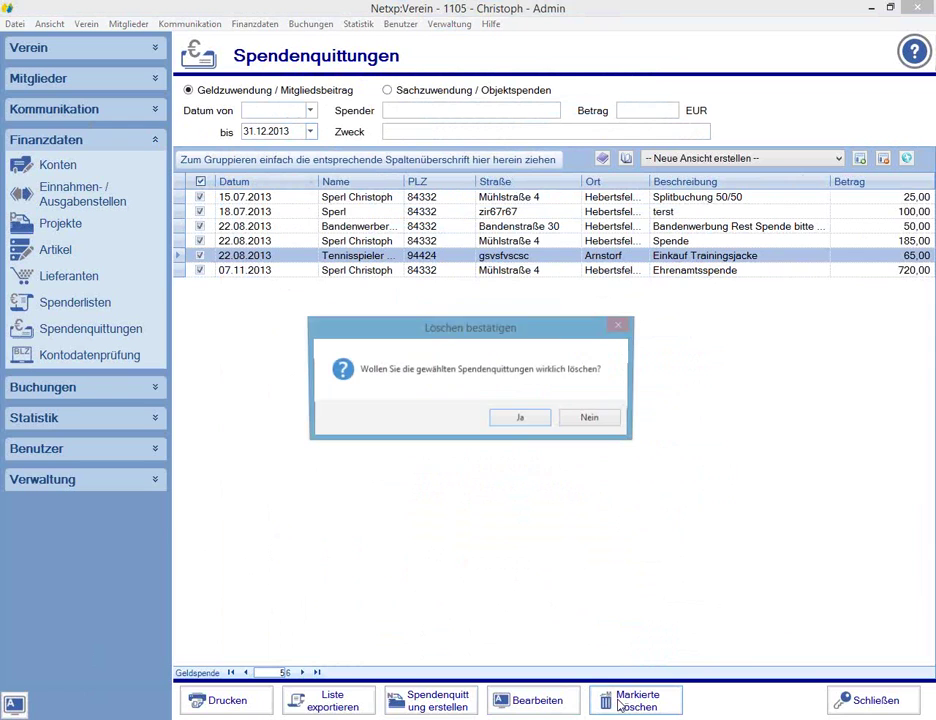
left_click(592, 420)
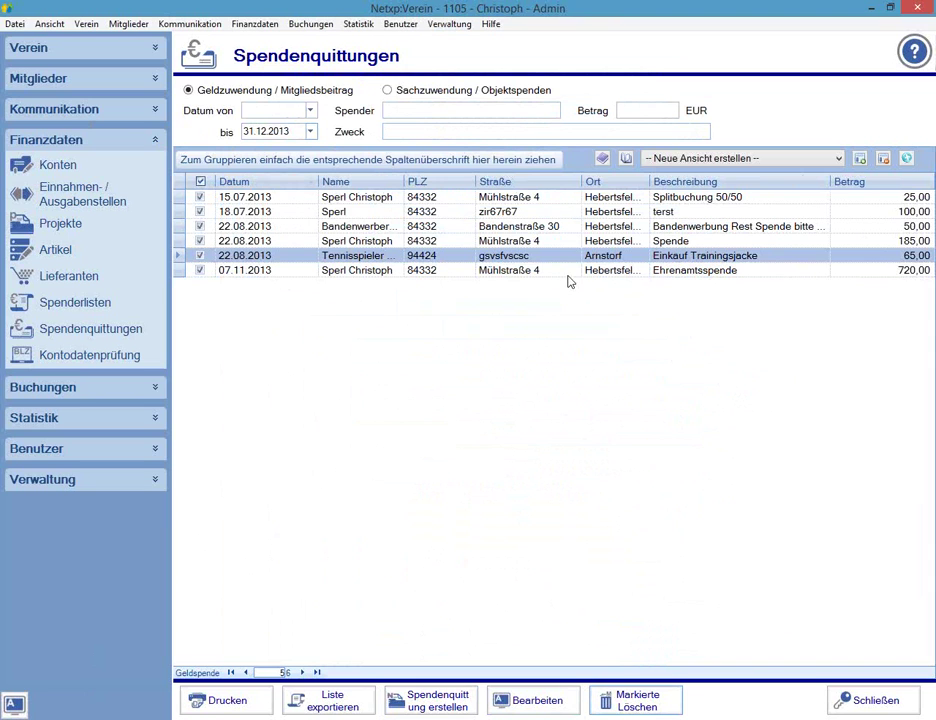
Compare the Sachzuwendung / Objektspenden receipt list with the Geldzuwendung / Mitgliedsbeitrag list, ending on the latter.
left_click(412, 92)
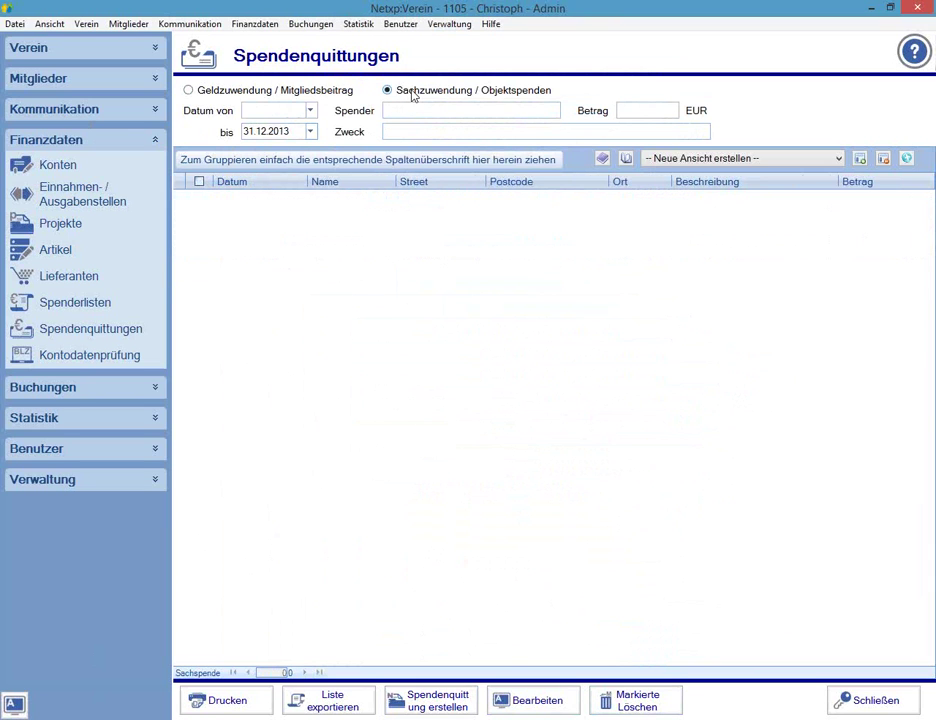
left_click(299, 92)
left_click(457, 94)
left_click(263, 97)
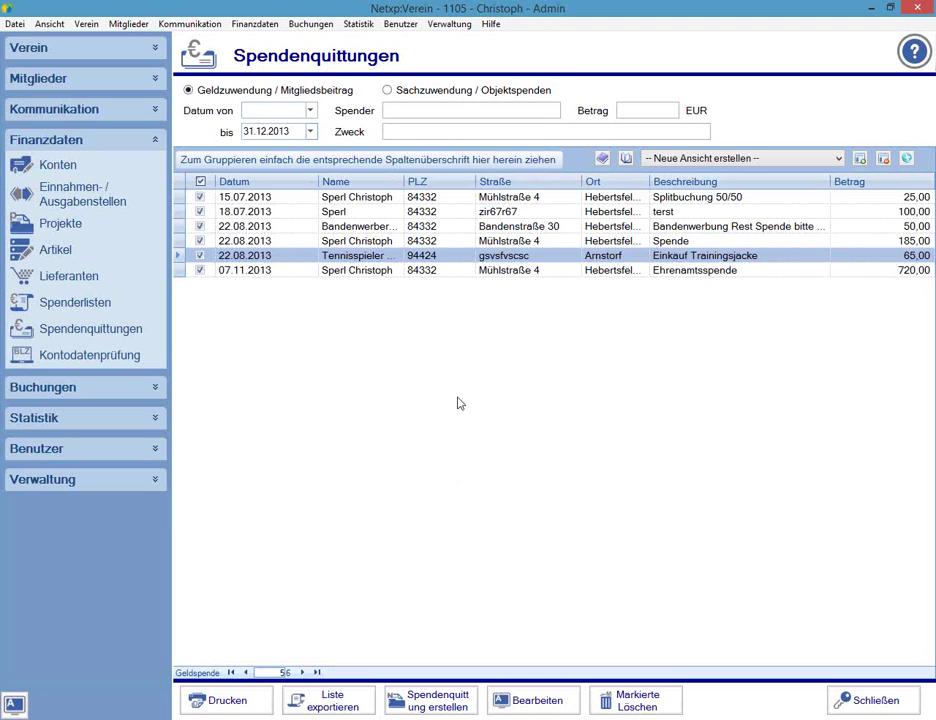
Open the Spenderlisten in the Finanzdaten area.
left_click(70, 302)
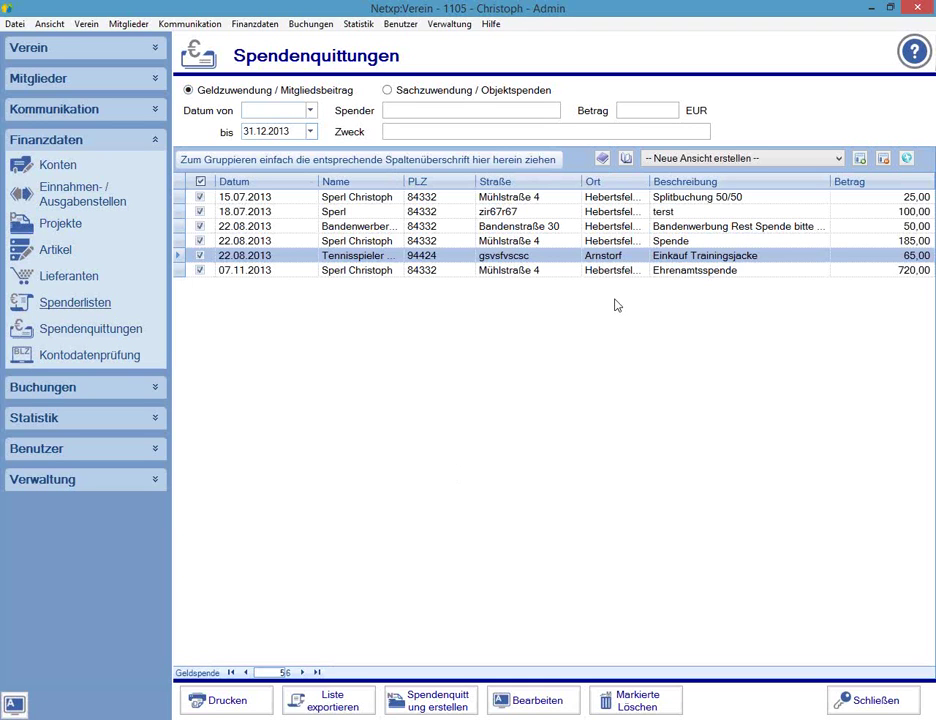